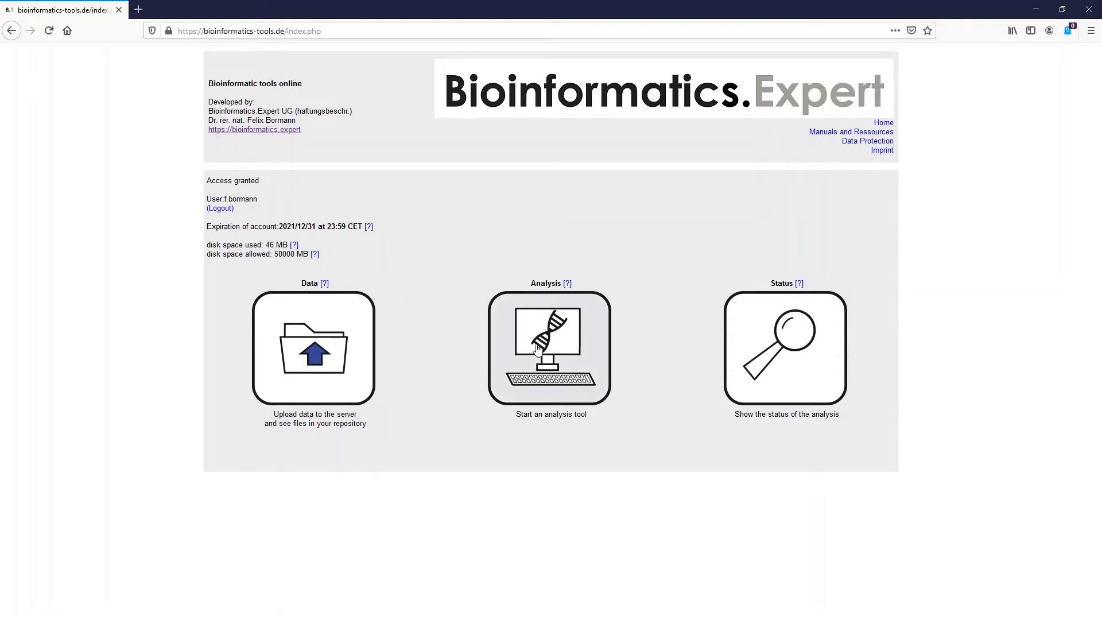
Open the list of ChIP-sequencing analysis tools and show its pipeline scheme.
{"action": "left_click", "coordinate": [489, 358]}
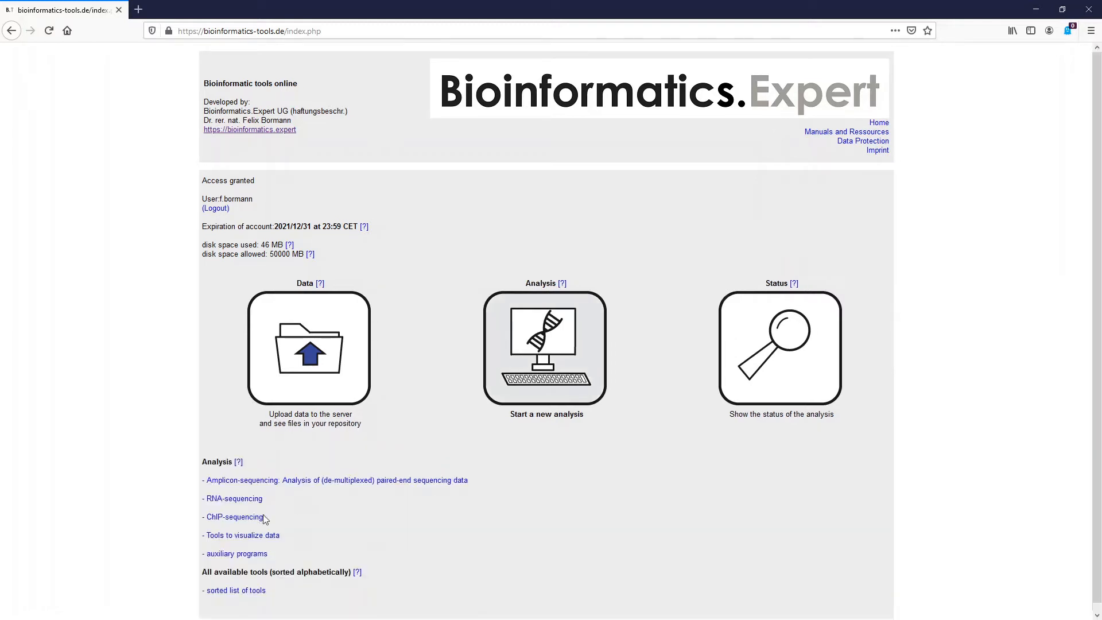
{"action": "scroll", "coordinate": [286, 508], "scroll_direction": "down", "scroll_amount": 1}
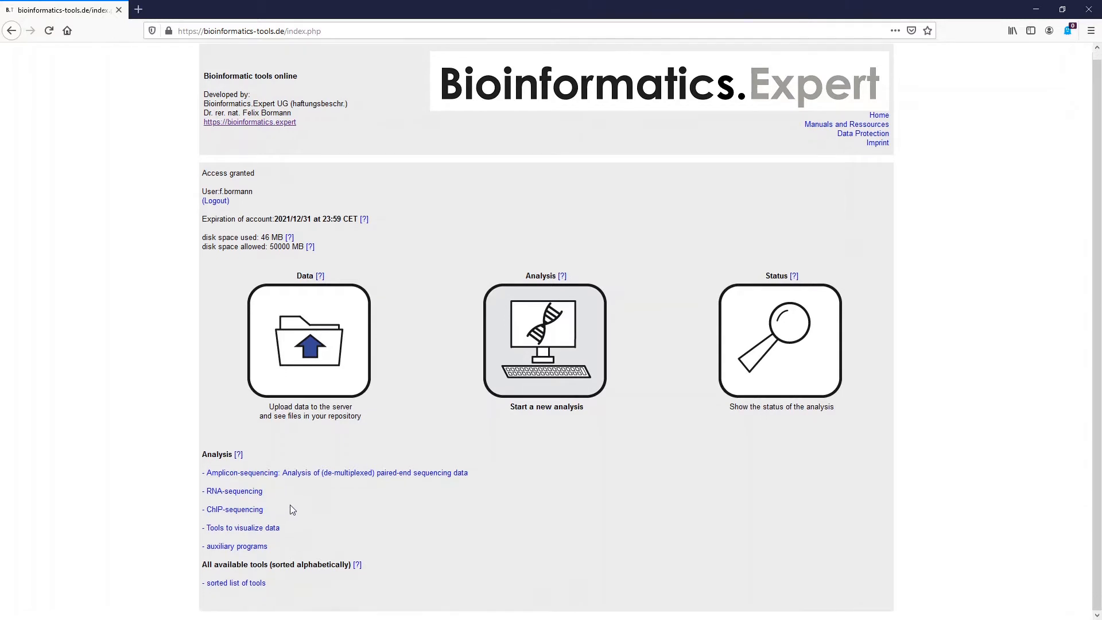
{"action": "left_click", "coordinate": [240, 515]}
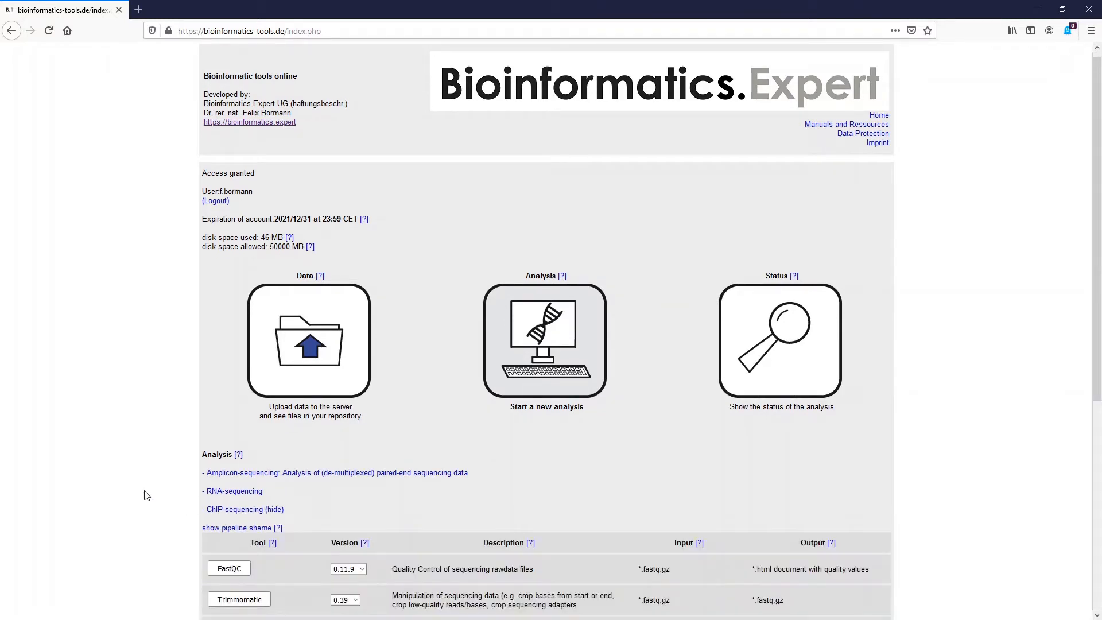
{"action": "scroll", "coordinate": [143, 493], "scroll_direction": "down", "scroll_amount": 2}
{"action": "scroll", "coordinate": [131, 476], "scroll_direction": "down", "scroll_amount": 2}
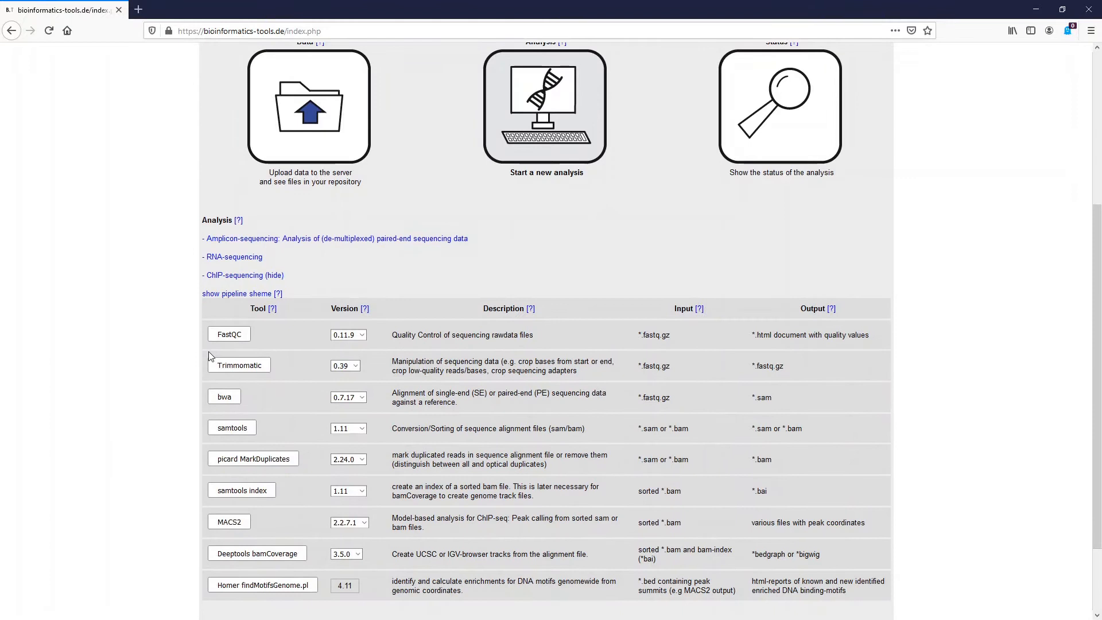
{"action": "left_click", "coordinate": [225, 294]}
{"action": "scroll", "coordinate": [157, 360], "scroll_direction": "down", "scroll_amount": 1}
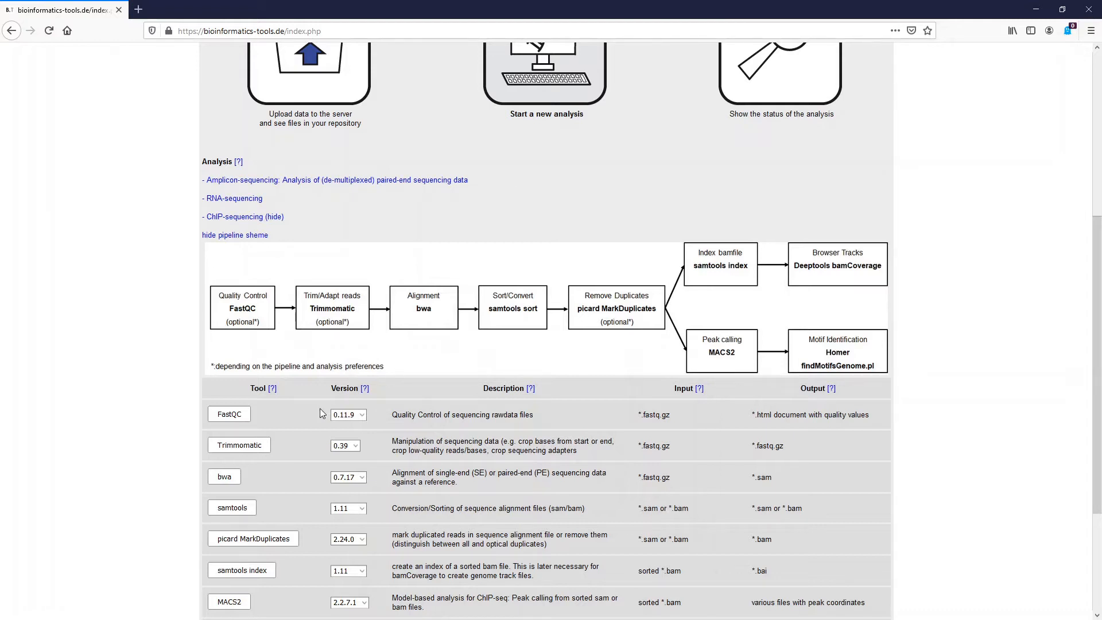
Choose version 0.7.17 for bwa in the ChIP-sequencing tools and launch the alignment tool.
{"action": "scroll", "coordinate": [277, 447], "scroll_direction": "down", "scroll_amount": 2}
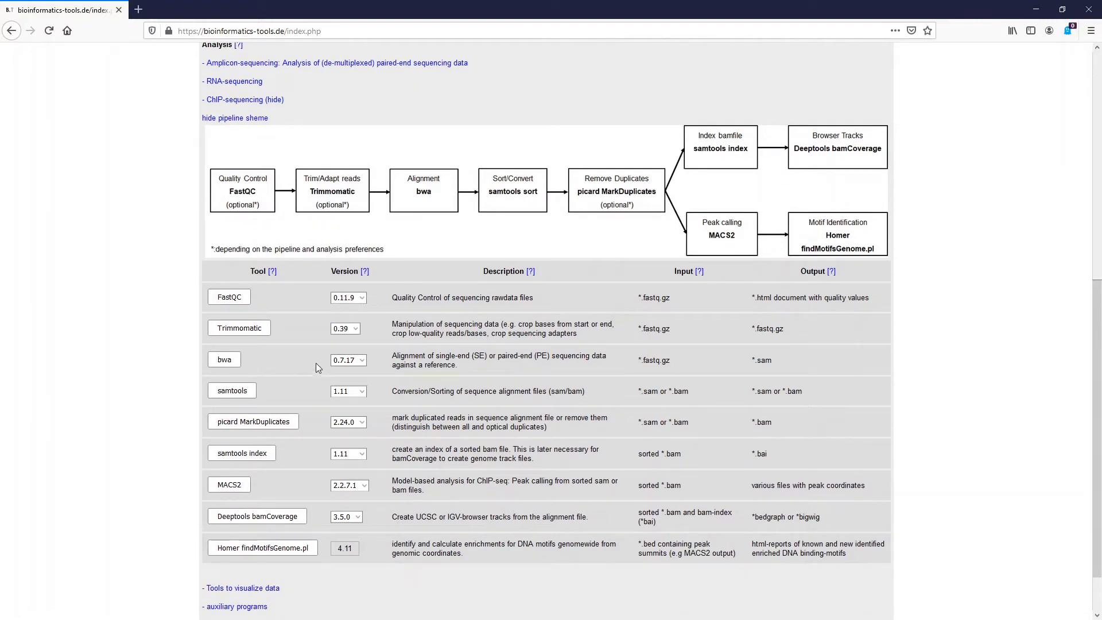
{"action": "left_click", "coordinate": [348, 360]}
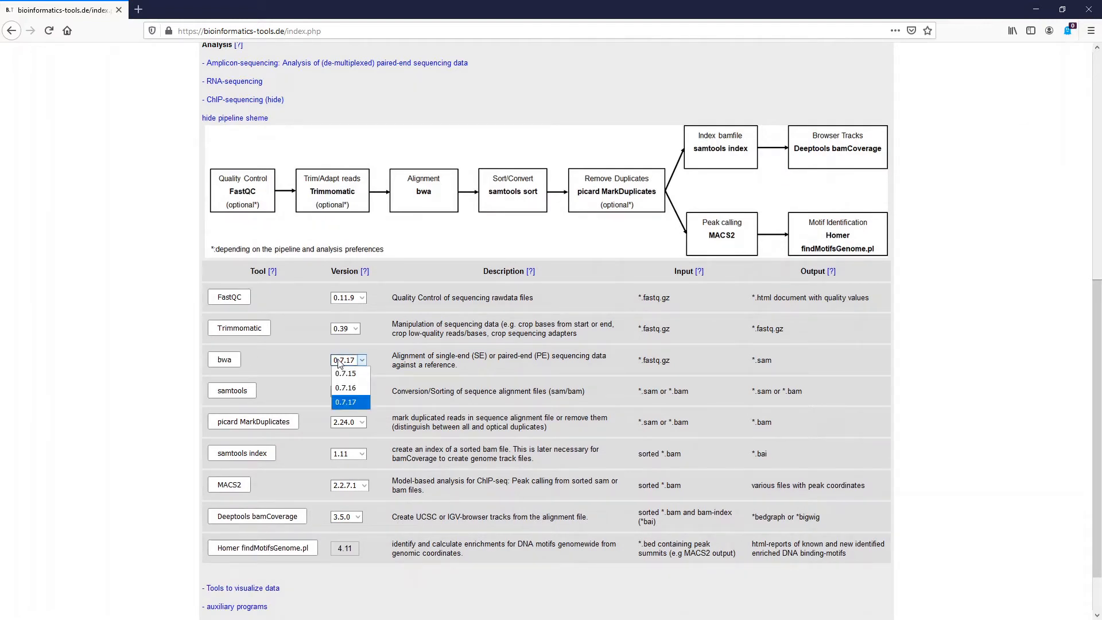
{"action": "left_click", "coordinate": [346, 402]}
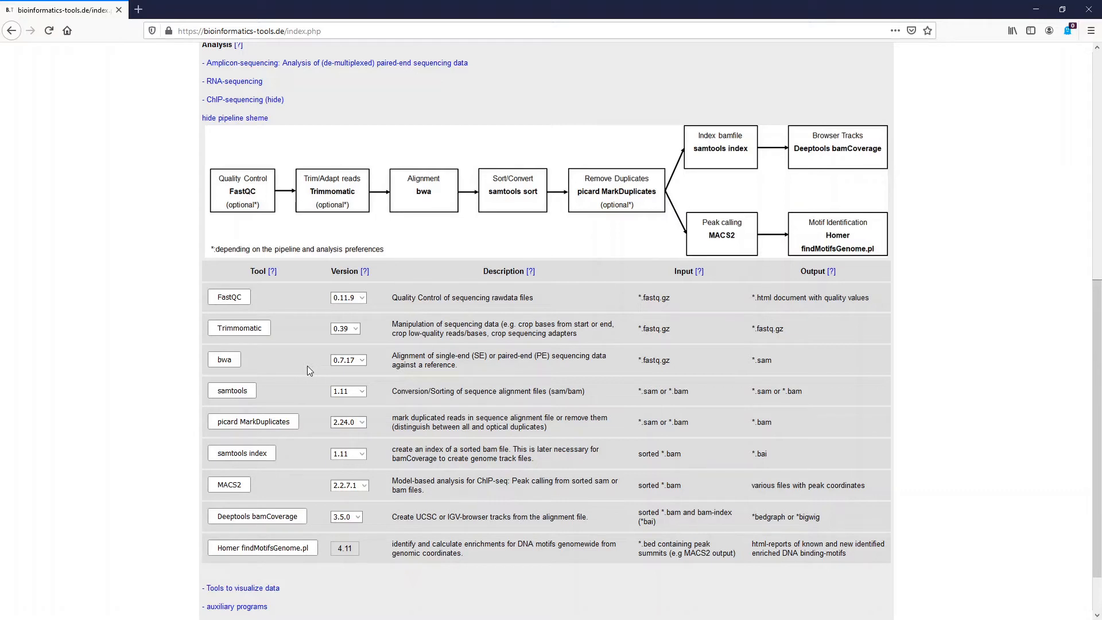
{"action": "left_click", "coordinate": [350, 360]}
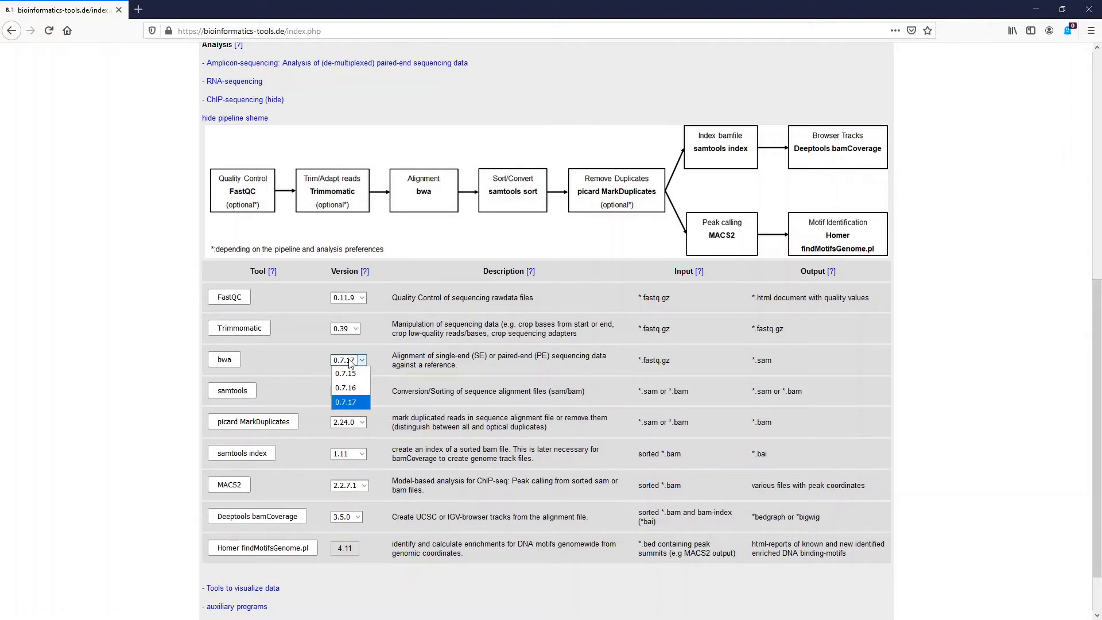
{"action": "left_click", "coordinate": [352, 403]}
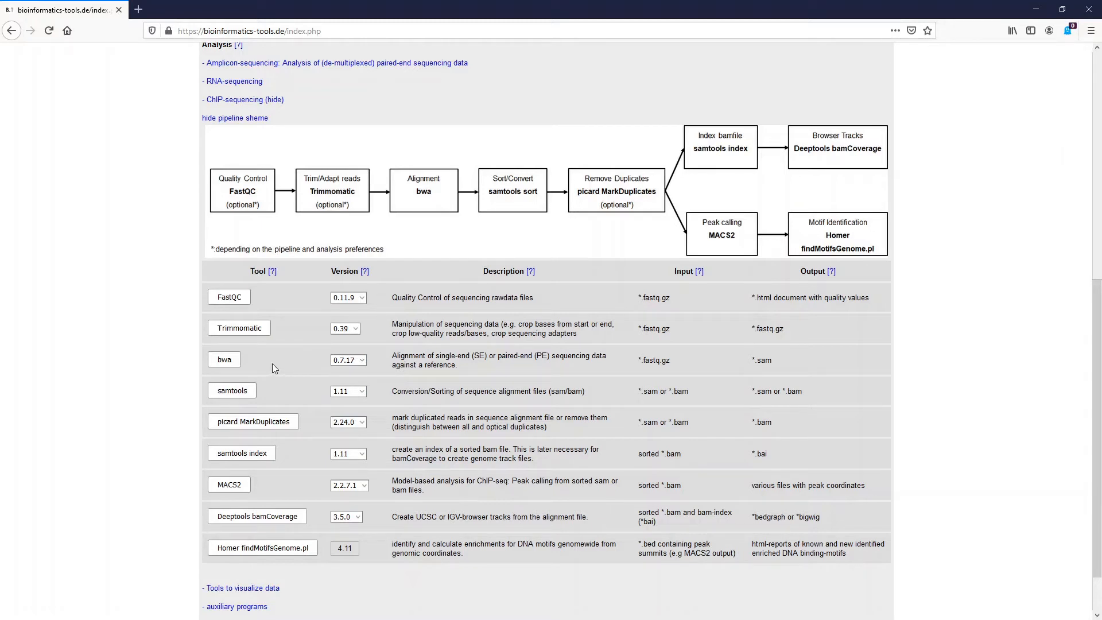
{"action": "left_click", "coordinate": [224, 360]}
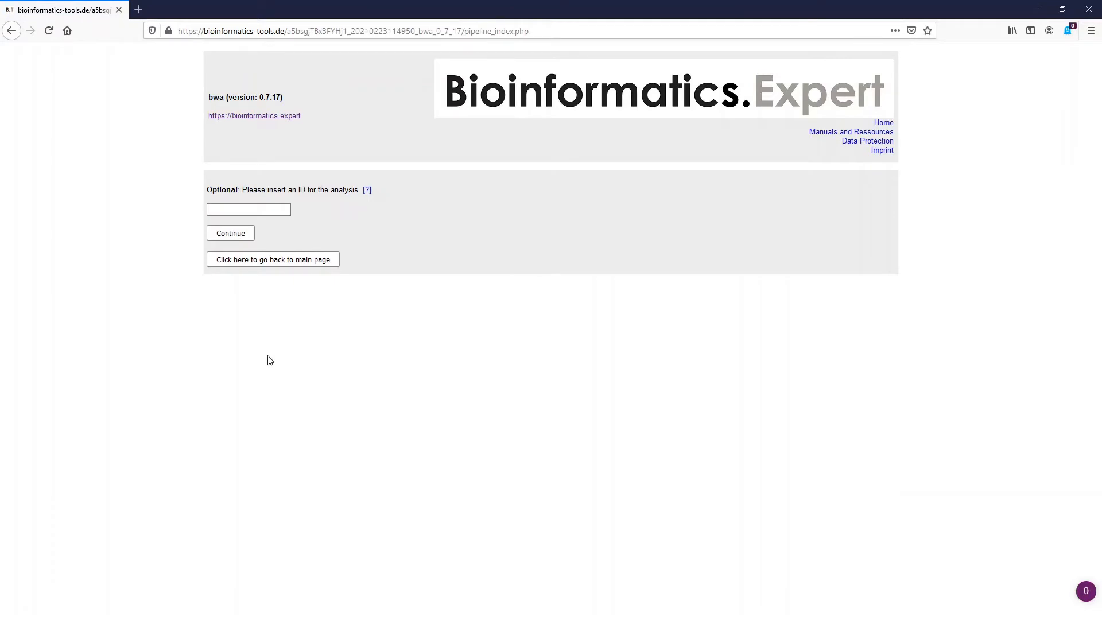
Assign the ID bwa1 to the bwa analysis and proceed to the input file selection.
{"action": "left_click", "coordinate": [230, 206]}
{"action": "type", "text": "bwa1"}
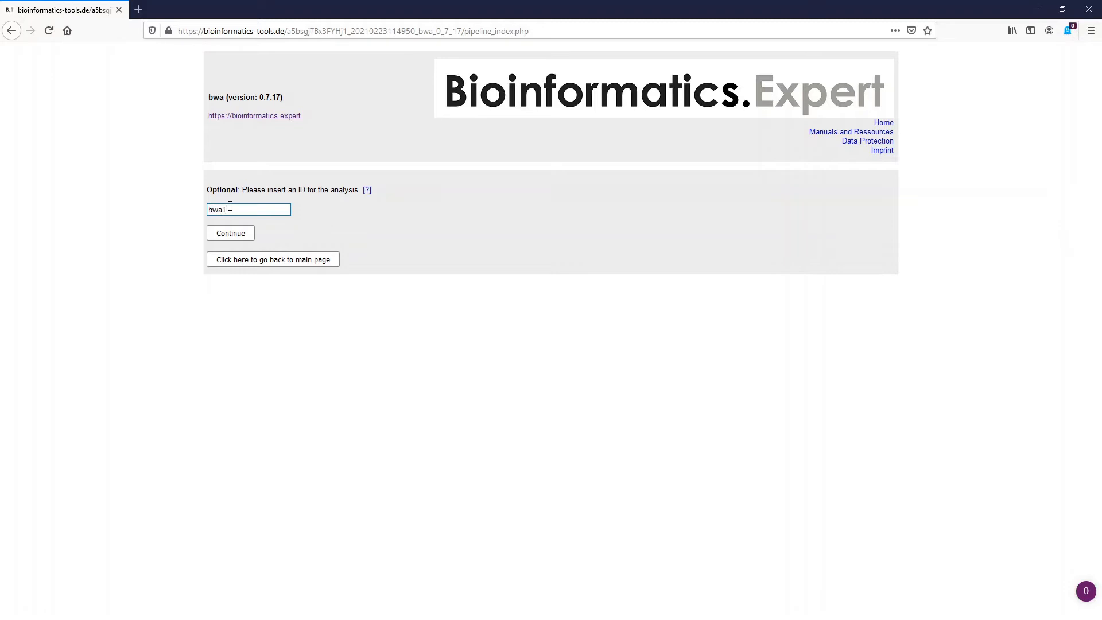
{"action": "left_click", "coordinate": [231, 236]}
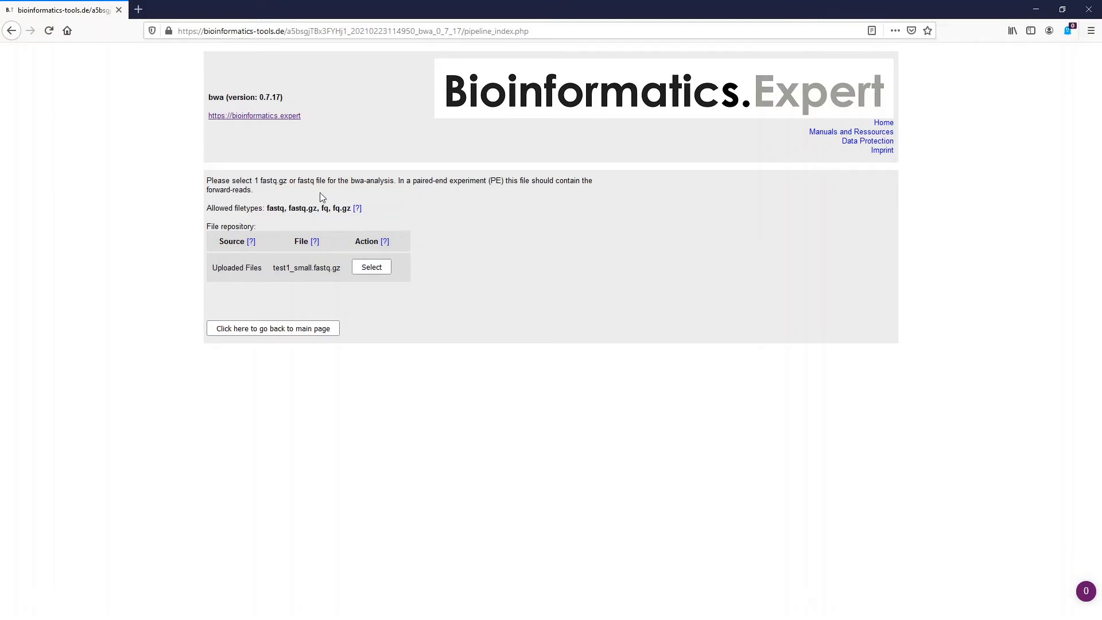
Select test1_small.fastq.gz as the forward-reads file and skip the reverse-reads file.
{"action": "left_click", "coordinate": [363, 268]}
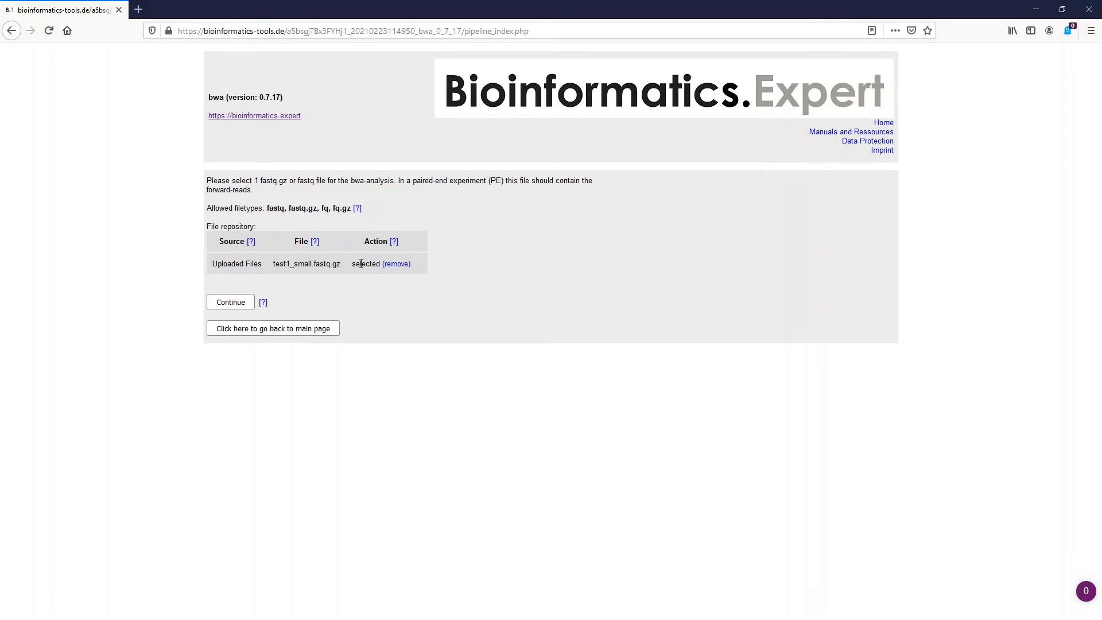
{"action": "left_click", "coordinate": [230, 303]}
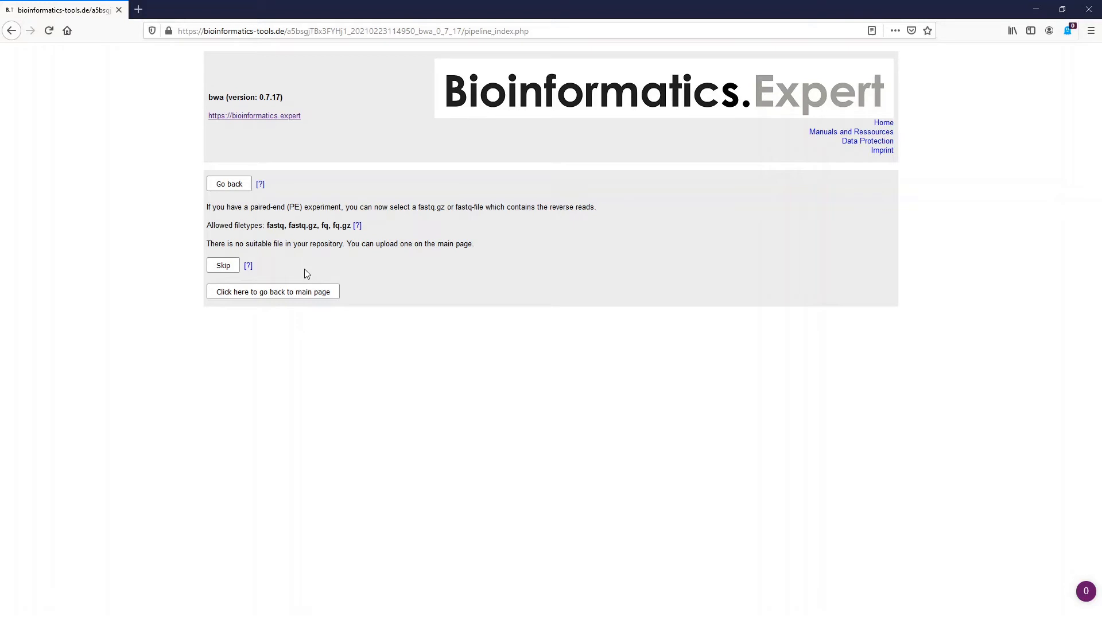
{"action": "left_click", "coordinate": [223, 266]}
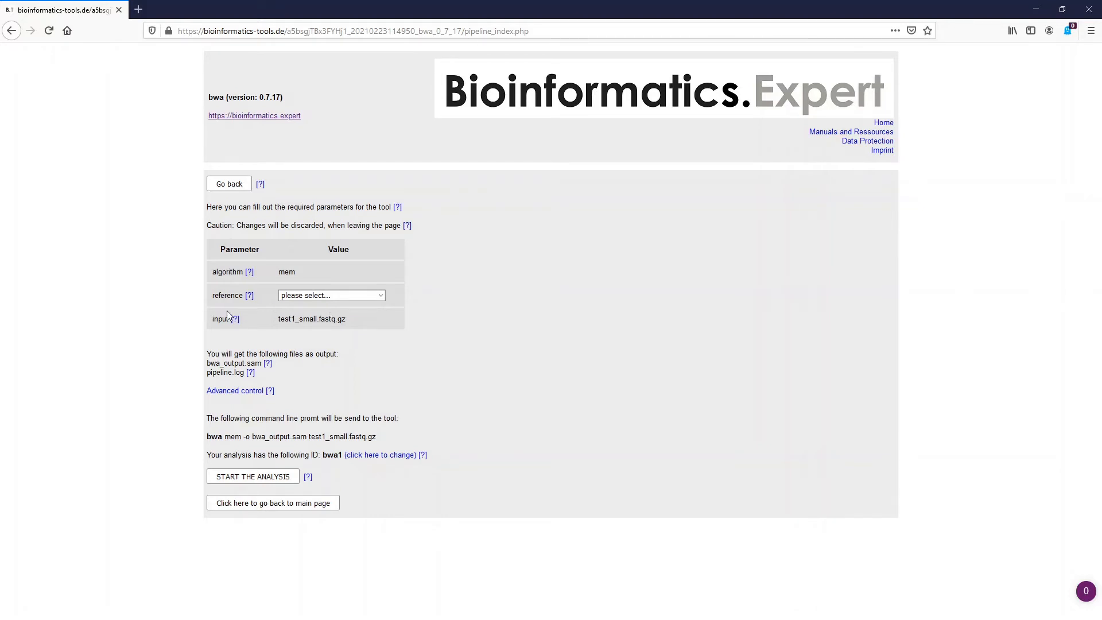
Set the alignment reference to Homo.sapiens (grch38) and run the bwa analysis.
{"action": "left_click", "coordinate": [319, 297]}
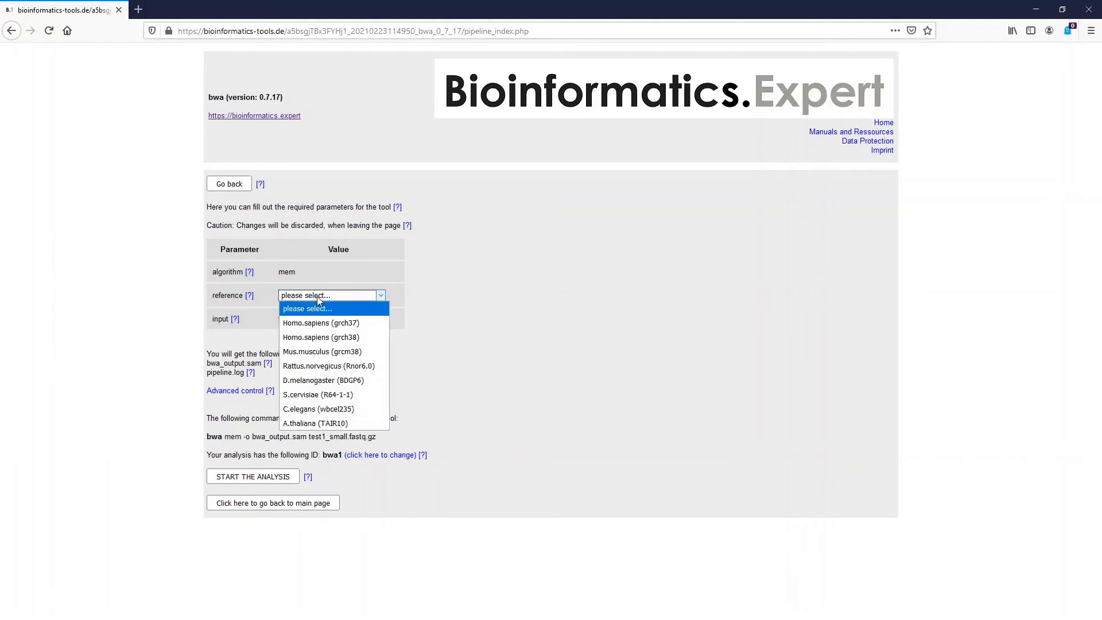
{"action": "left_click", "coordinate": [319, 338]}
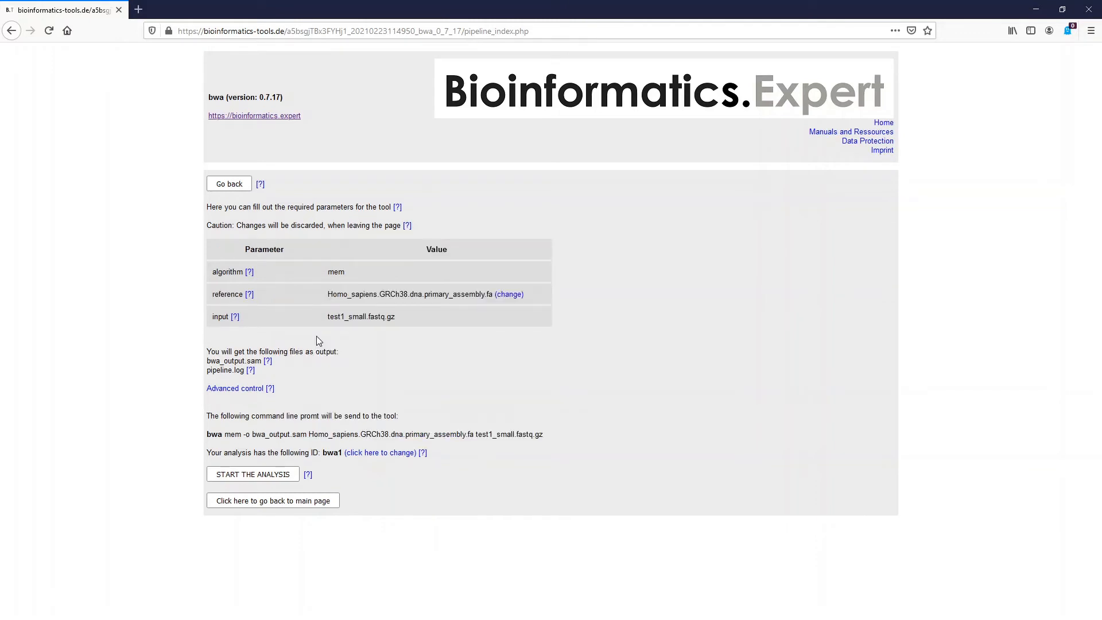
{"action": "left_click", "coordinate": [258, 475]}
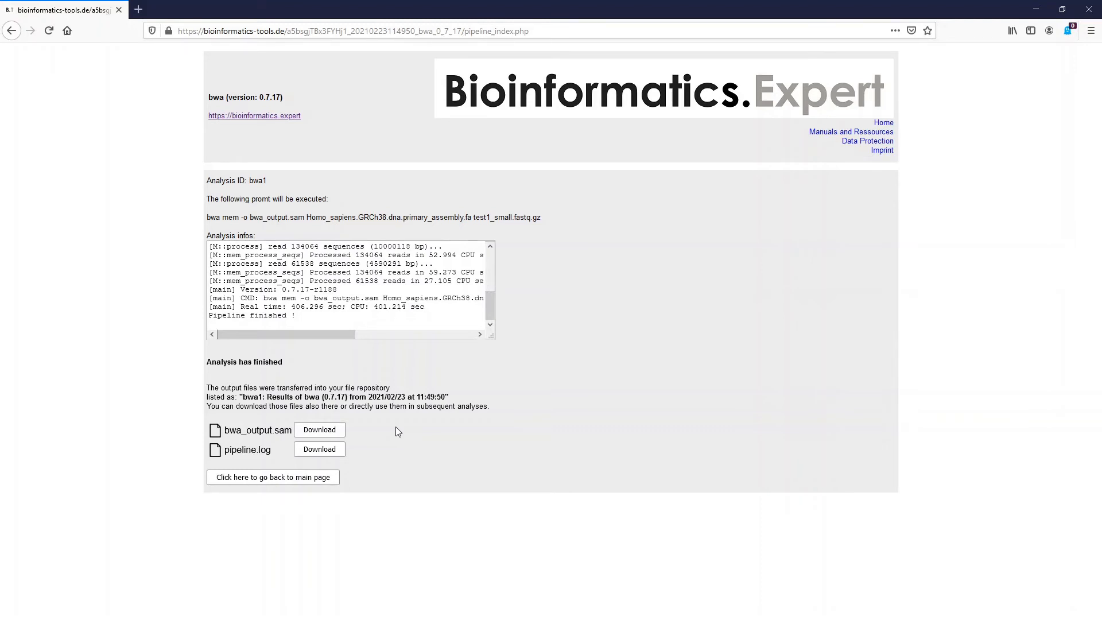
Return to the main page and launch samtools 1.11 from the ChIP-sequencing tools.
{"action": "left_click", "coordinate": [259, 477]}
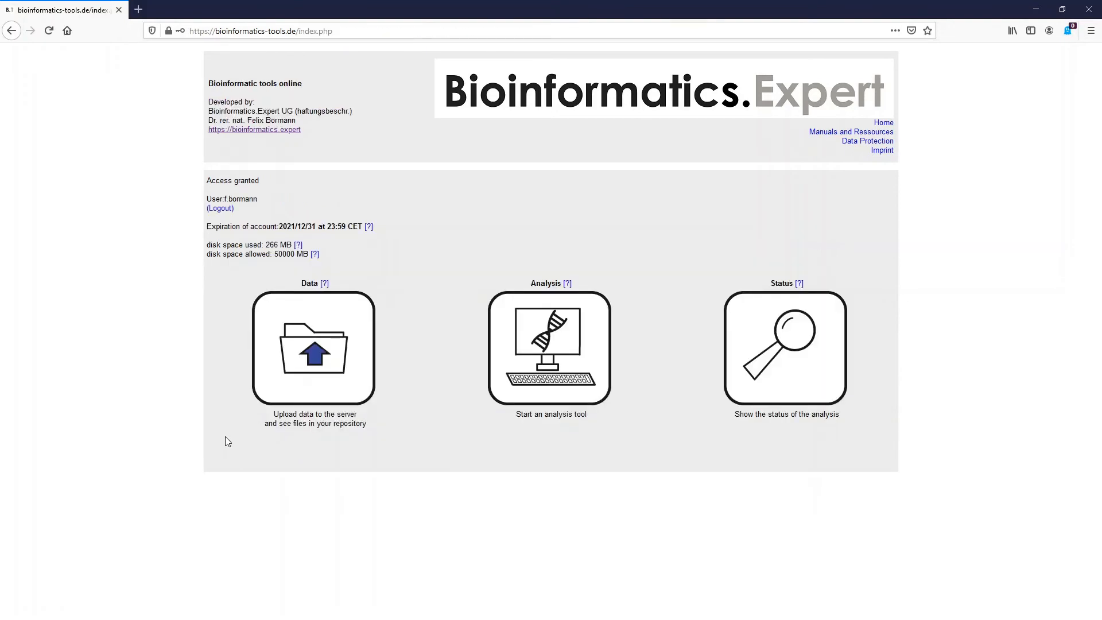
{"action": "left_click", "coordinate": [554, 385]}
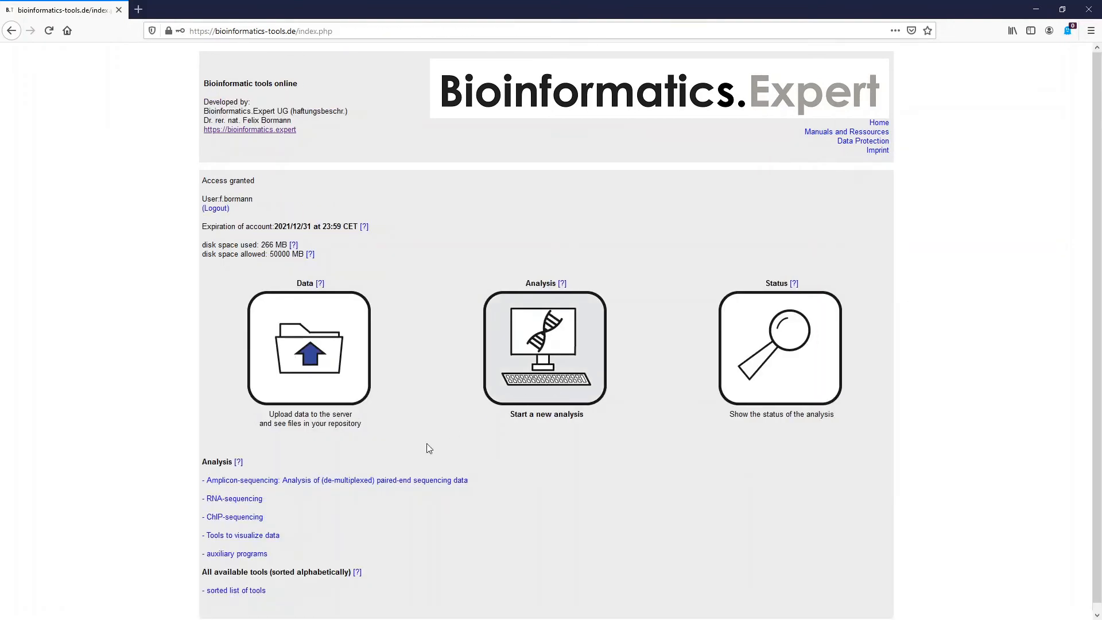
{"action": "left_click", "coordinate": [236, 518]}
{"action": "scroll", "coordinate": [159, 507], "scroll_direction": "down", "scroll_amount": 1}
{"action": "scroll", "coordinate": [159, 506], "scroll_direction": "down", "scroll_amount": 4}
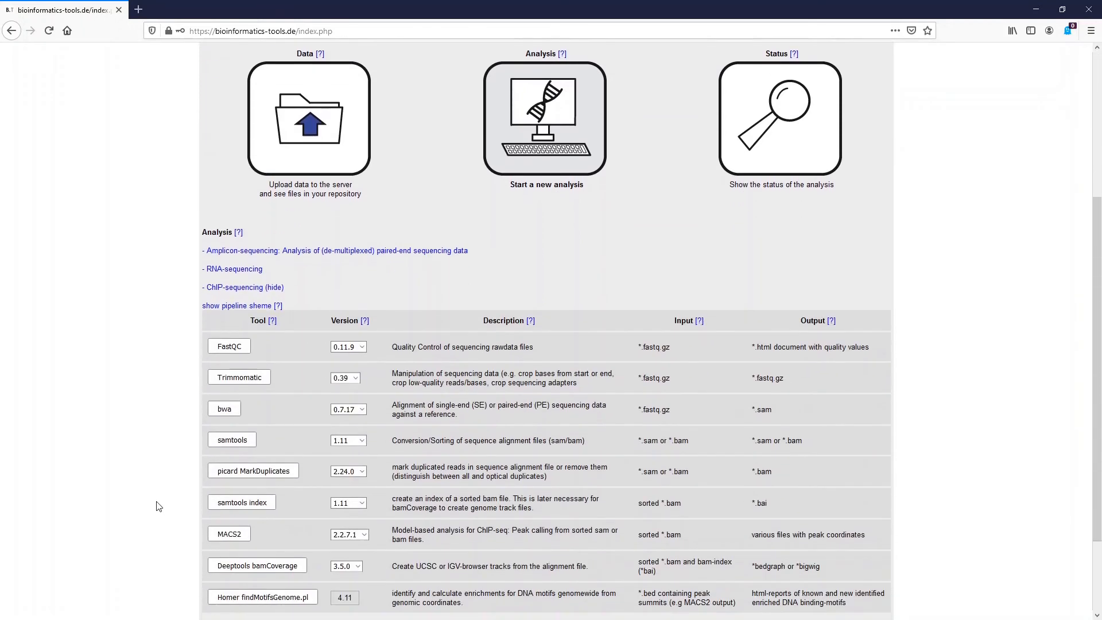
{"action": "left_click", "coordinate": [230, 437]}
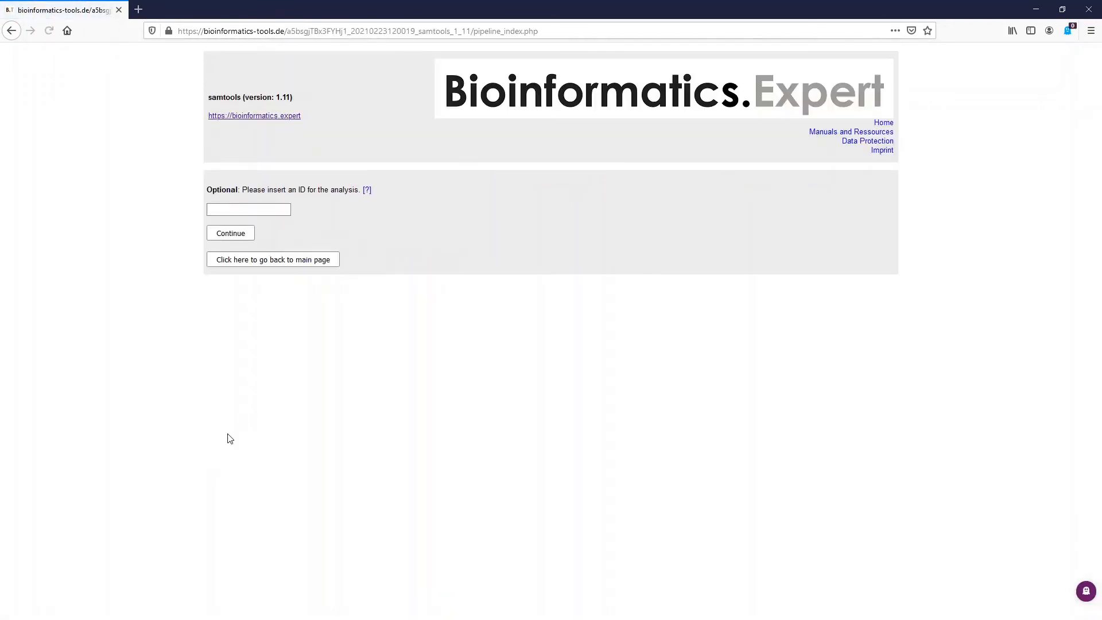
Assign the ID bwa2 to the samtools analysis and select bwa_output.sam from the bwa1 results as input.
{"action": "left_click", "coordinate": [220, 211]}
{"action": "type", "text": "bwa2"}
{"action": "left_click", "coordinate": [231, 233]}
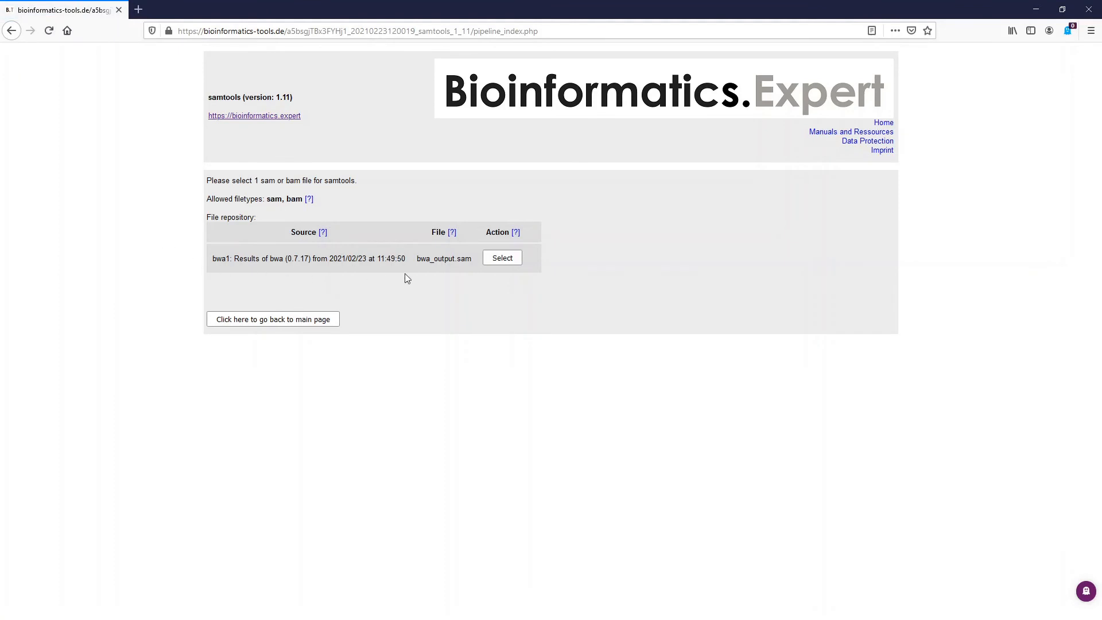
{"action": "left_click", "coordinate": [500, 259]}
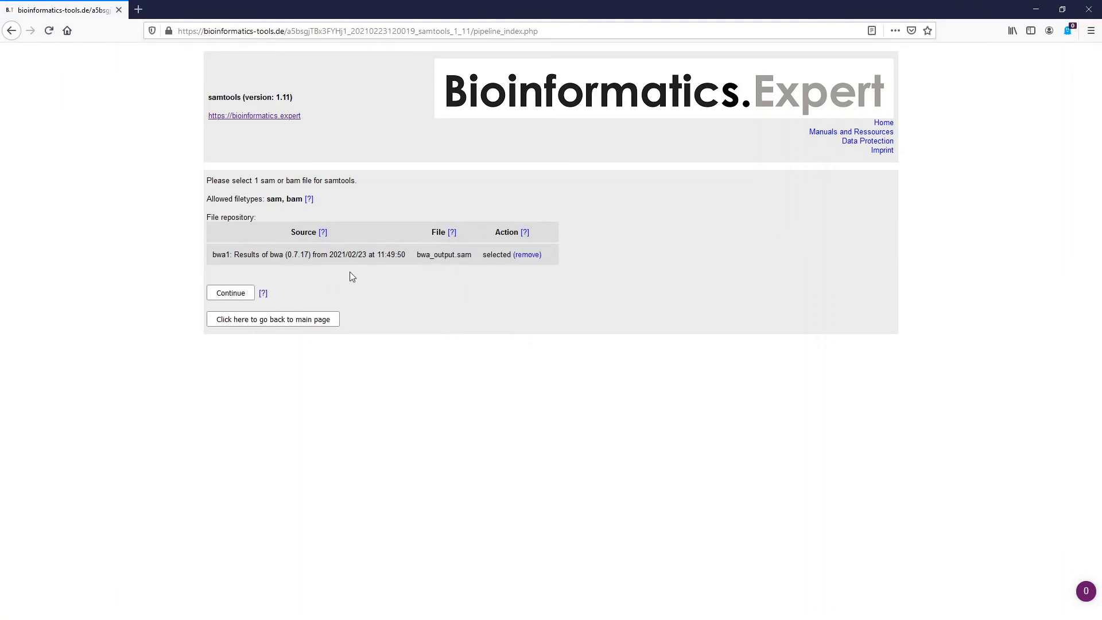
{"action": "left_click", "coordinate": [229, 293]}
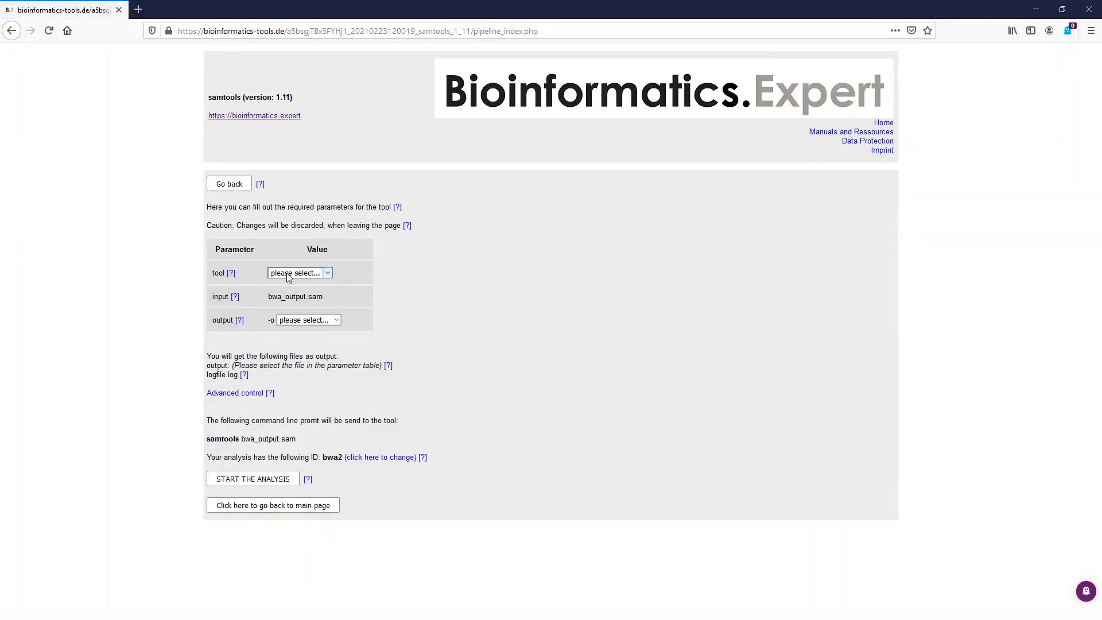
Set the samtools tool to sort with output.bam as the output file, and run the analysis.
{"action": "left_click", "coordinate": [289, 276]}
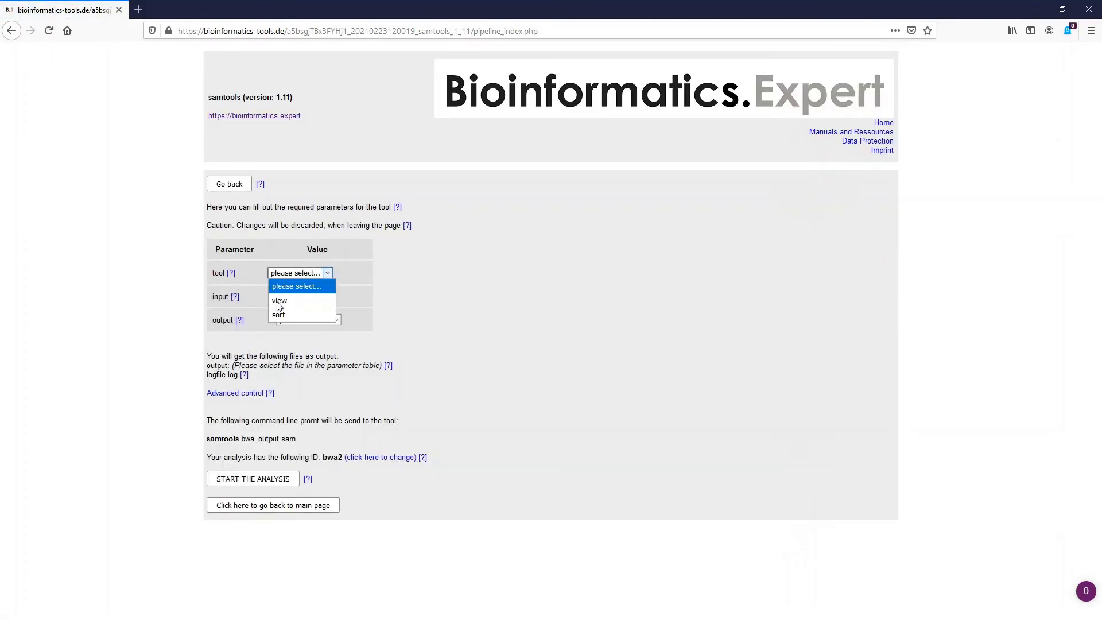
{"action": "left_click", "coordinate": [279, 316]}
{"action": "left_click", "coordinate": [304, 317]}
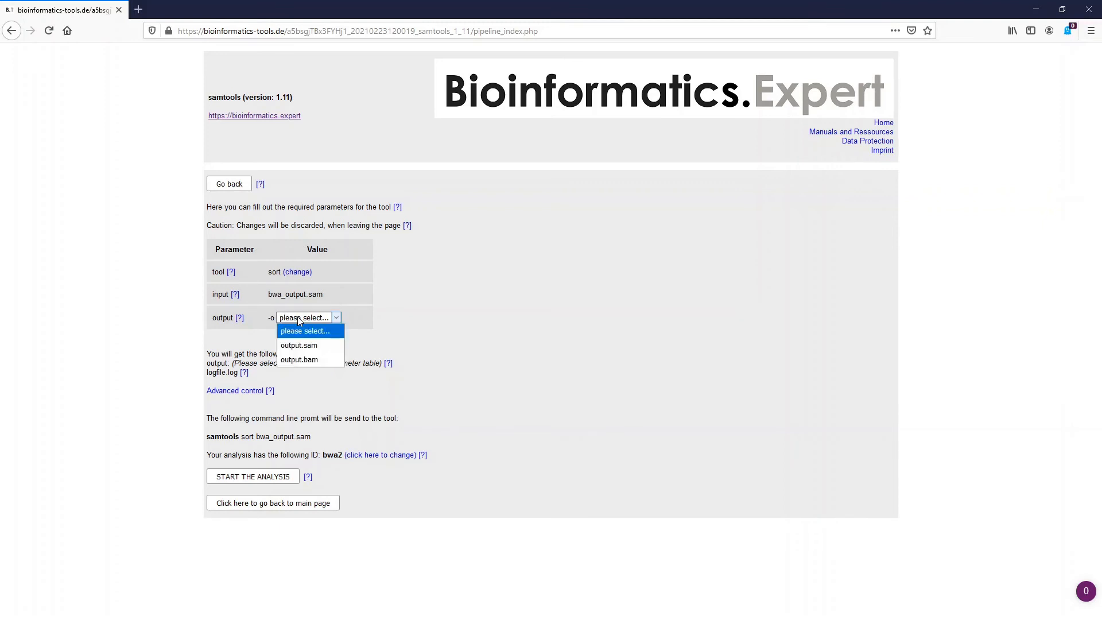
{"action": "left_click", "coordinate": [300, 361]}
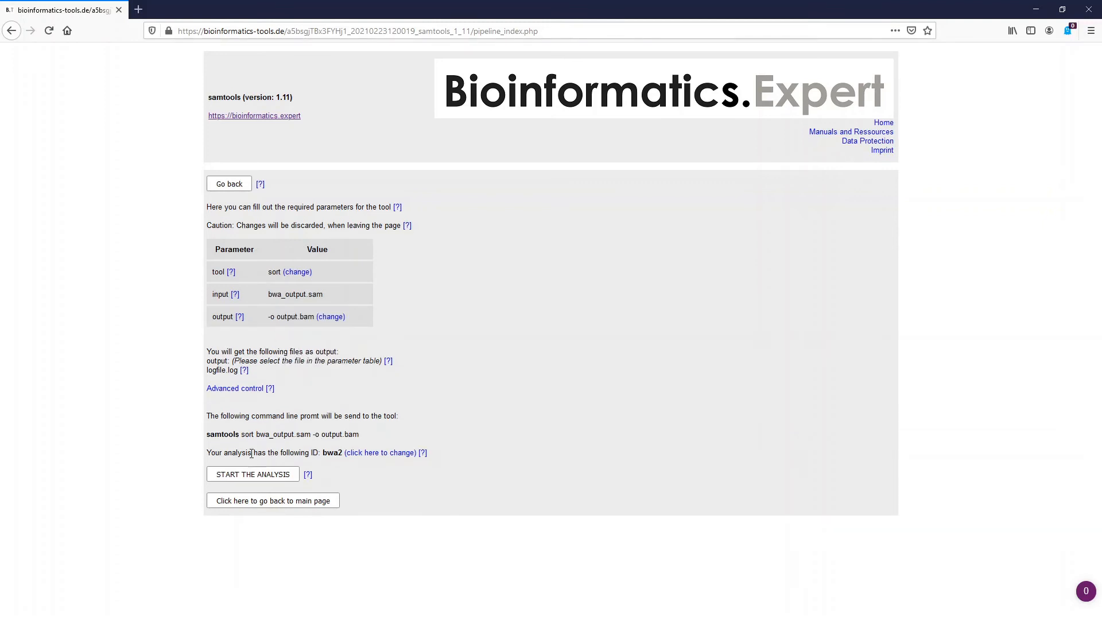
{"action": "left_click", "coordinate": [240, 475]}
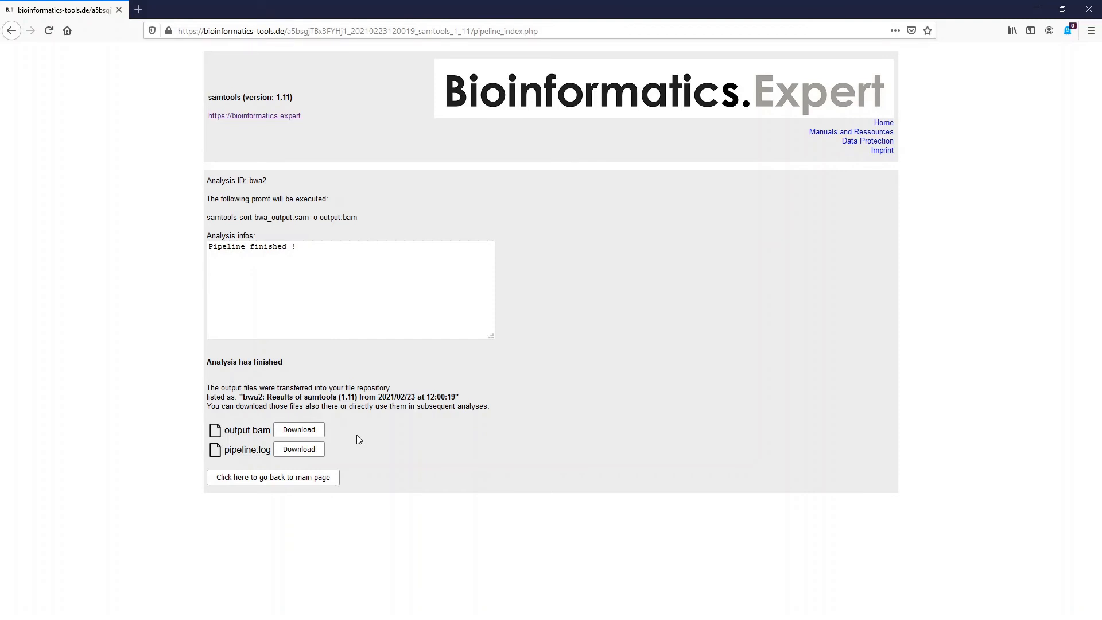
Examine the bwa1 and bwa2 result files in the file repository reached from the main page.
{"action": "left_click", "coordinate": [273, 477]}
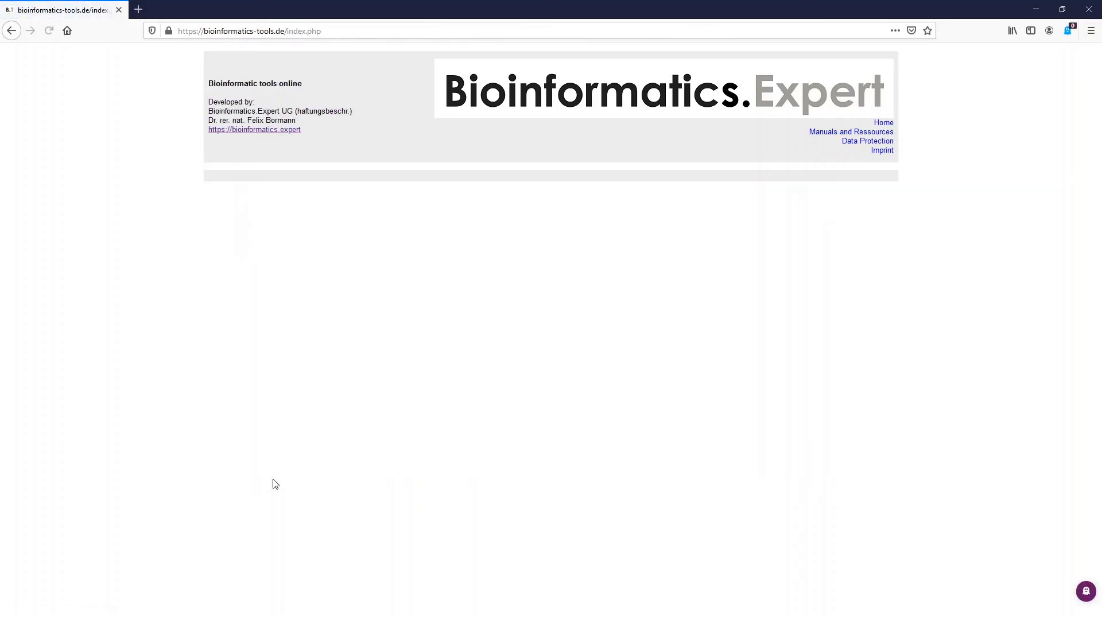
{"action": "left_click", "coordinate": [318, 385]}
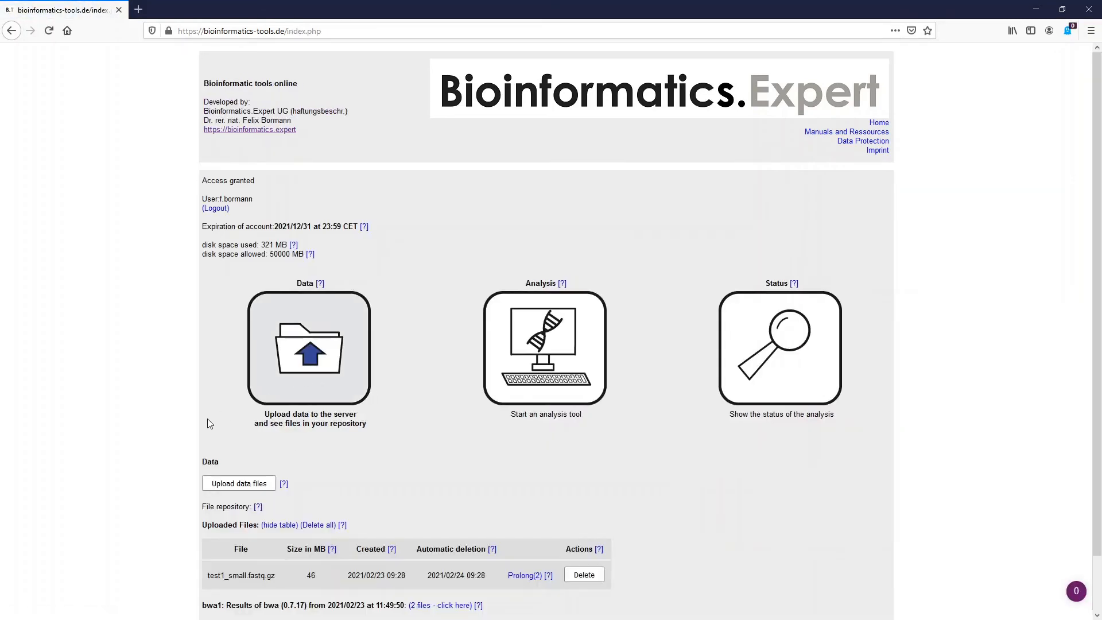
{"action": "scroll", "coordinate": [138, 439], "scroll_direction": "down", "scroll_amount": 2}
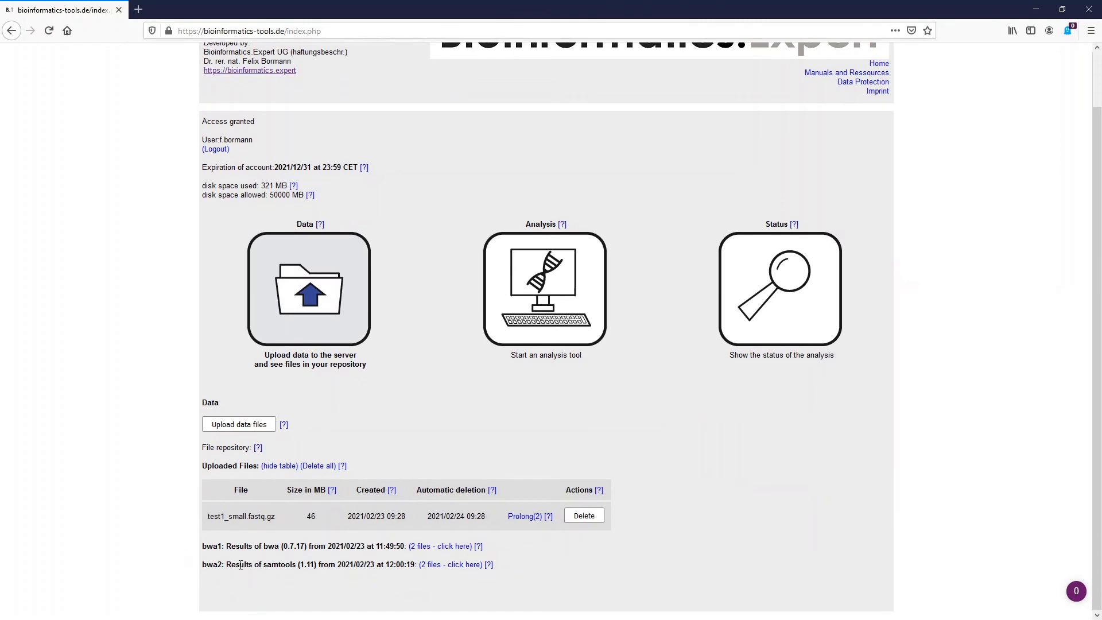
{"action": "left_click", "coordinate": [432, 551]}
{"action": "scroll", "coordinate": [132, 517], "scroll_direction": "down", "scroll_amount": 3}
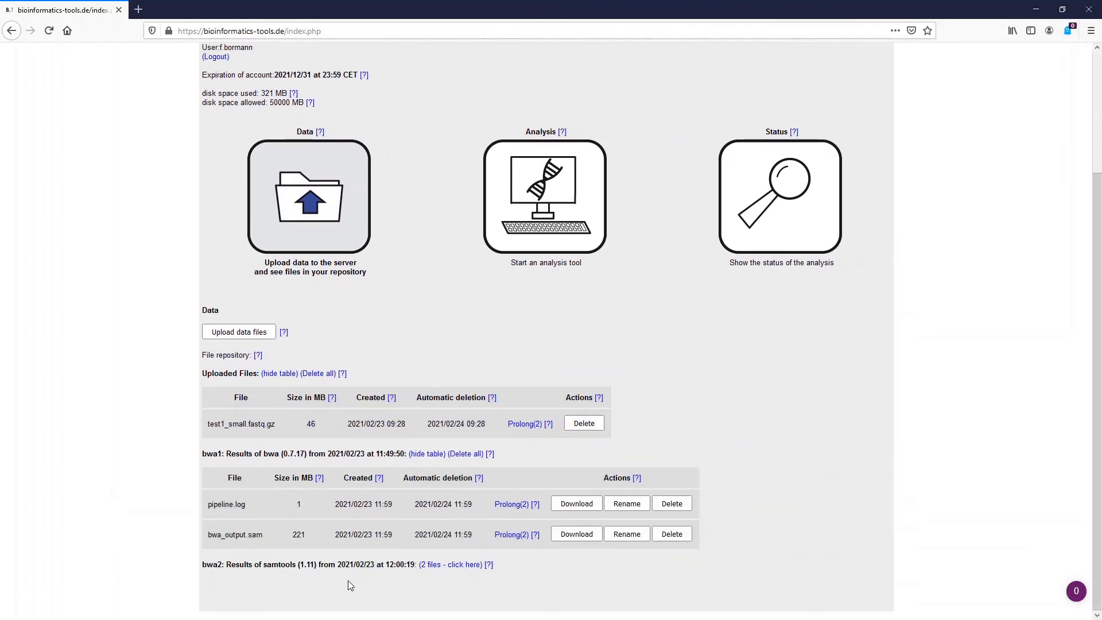
{"action": "left_click", "coordinate": [439, 565]}
{"action": "scroll", "coordinate": [129, 522], "scroll_direction": "down", "scroll_amount": 3}
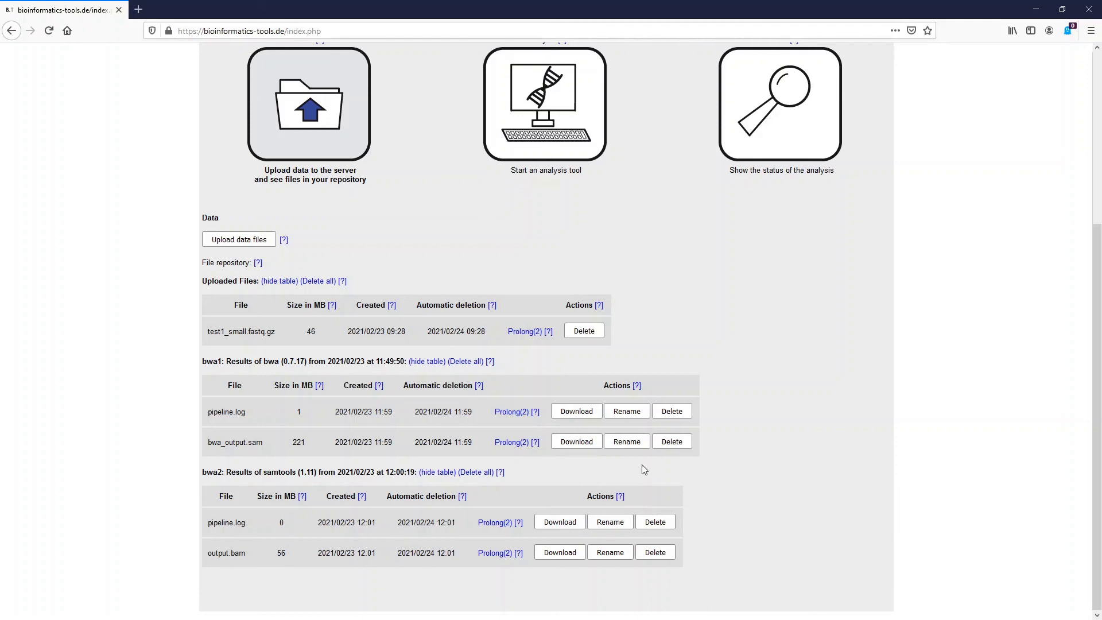
Delete the bwa_output.sam file from the bwa1 results in the file repository and accept the deletion.
{"action": "left_click", "coordinate": [671, 442]}
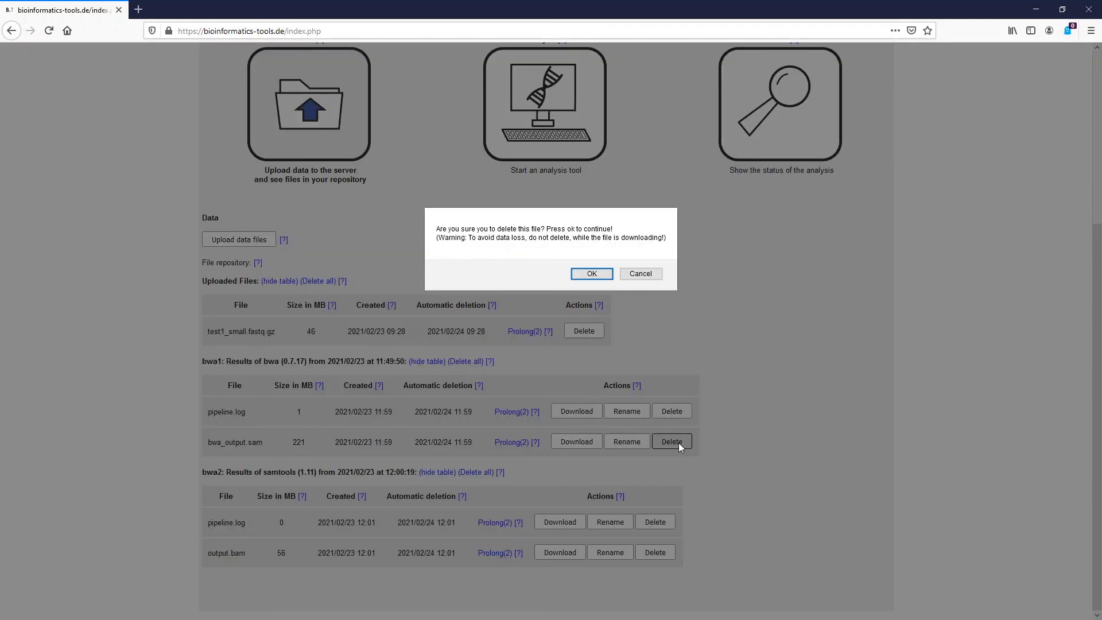
{"action": "left_click", "coordinate": [592, 274]}
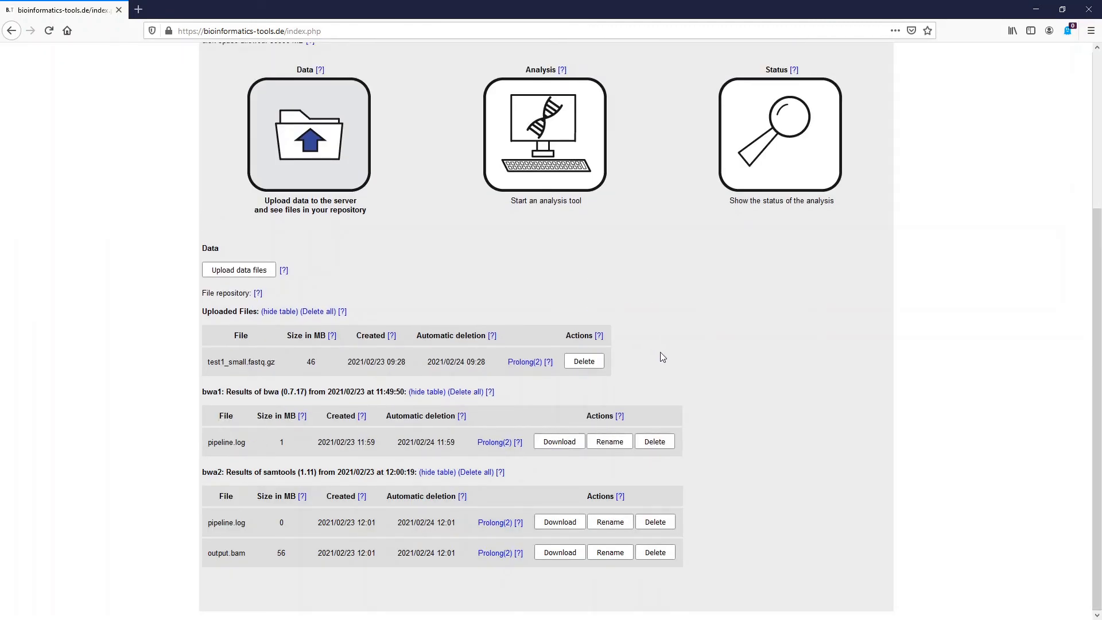
Open the ChIP-sequencing tools in the analysis section and show their pipeline scheme.
{"action": "scroll", "coordinate": [663, 358], "scroll_direction": "up", "scroll_amount": 3}
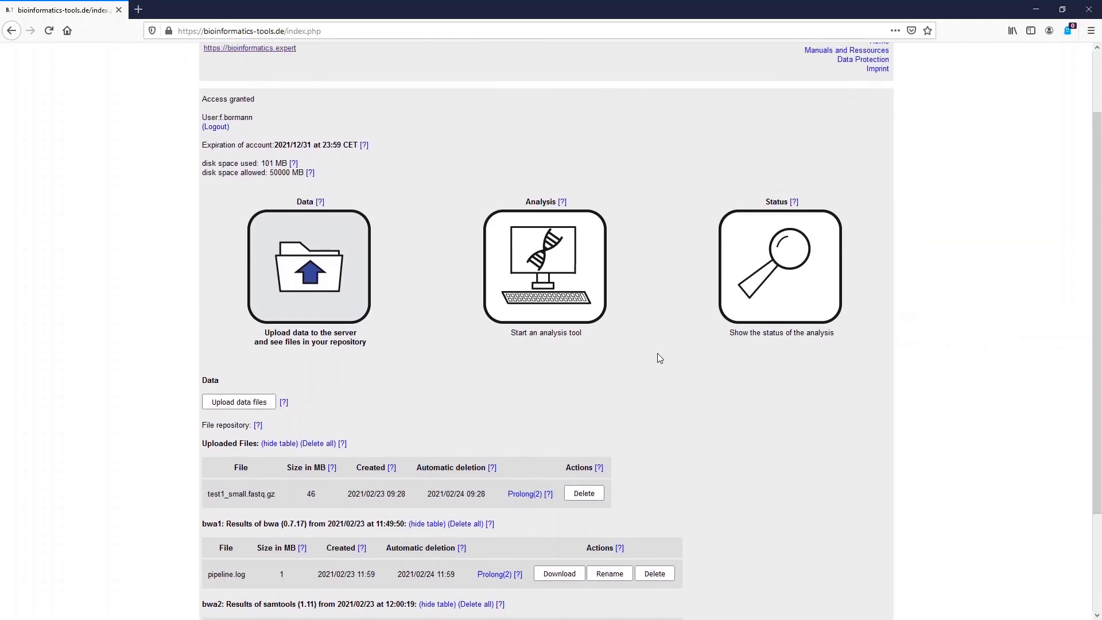
{"action": "scroll", "coordinate": [661, 358], "scroll_direction": "up", "scroll_amount": 1}
{"action": "left_click", "coordinate": [516, 359]}
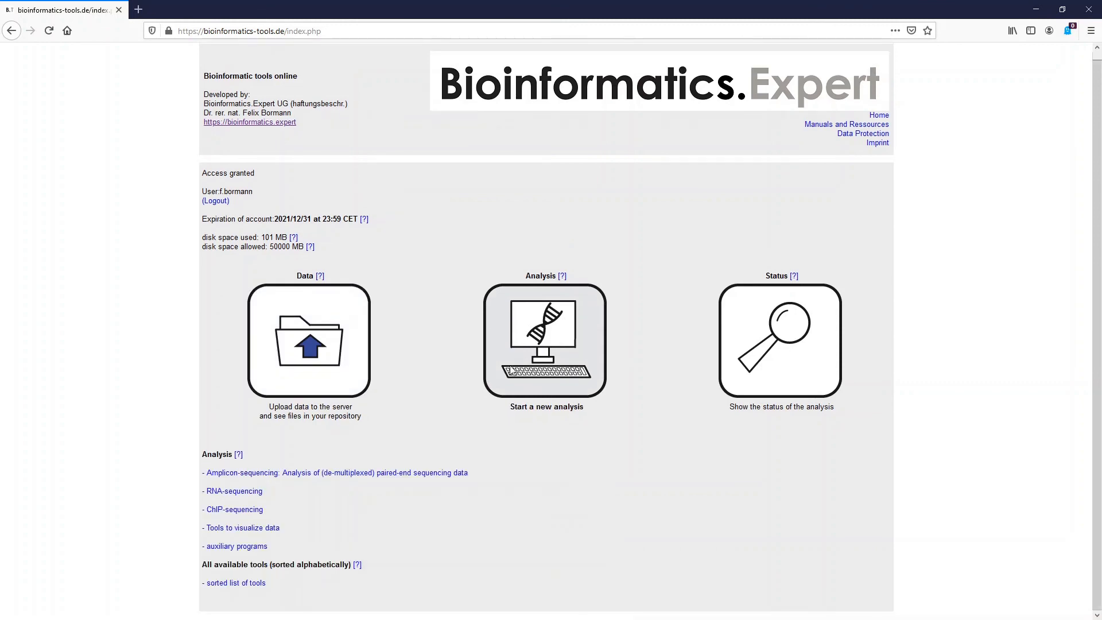
{"action": "left_click", "coordinate": [246, 511]}
{"action": "scroll", "coordinate": [189, 437], "scroll_direction": "down", "scroll_amount": 4}
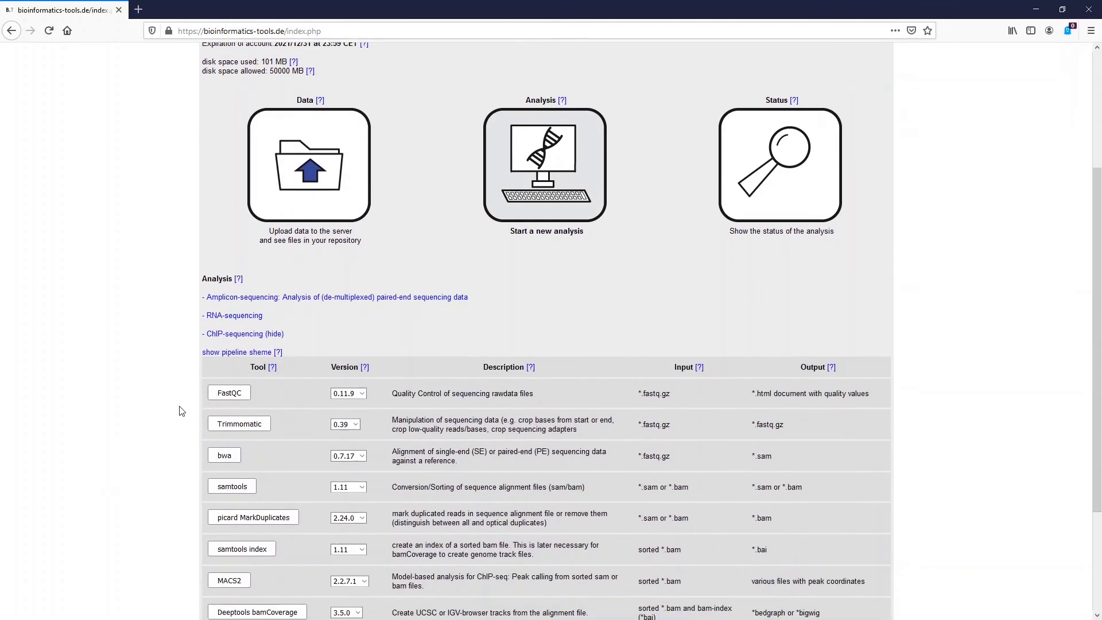
{"action": "left_click", "coordinate": [224, 353]}
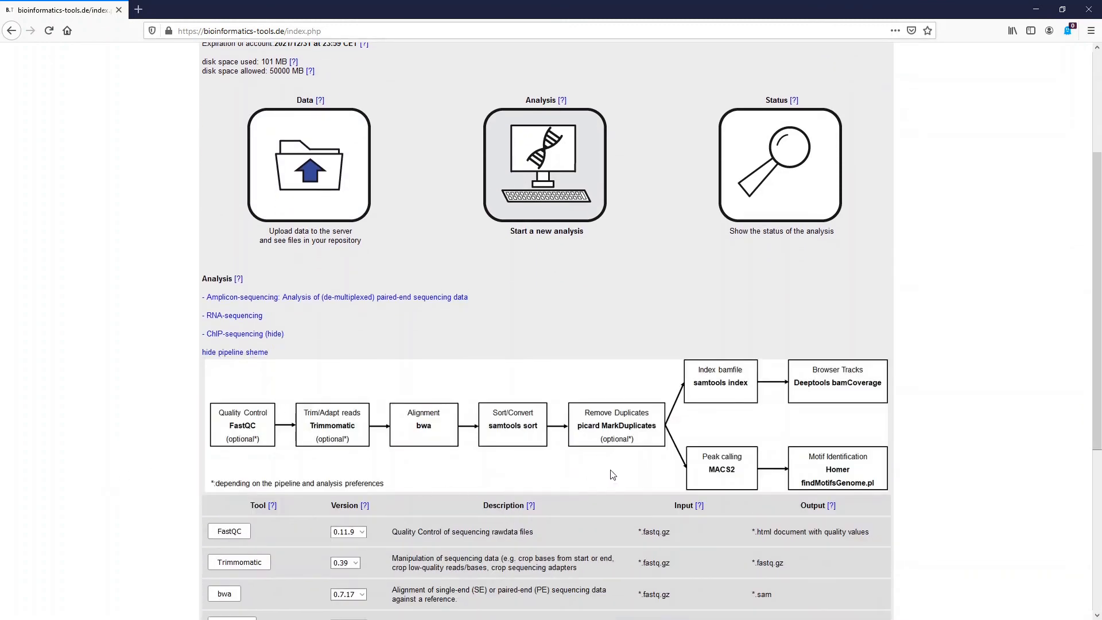